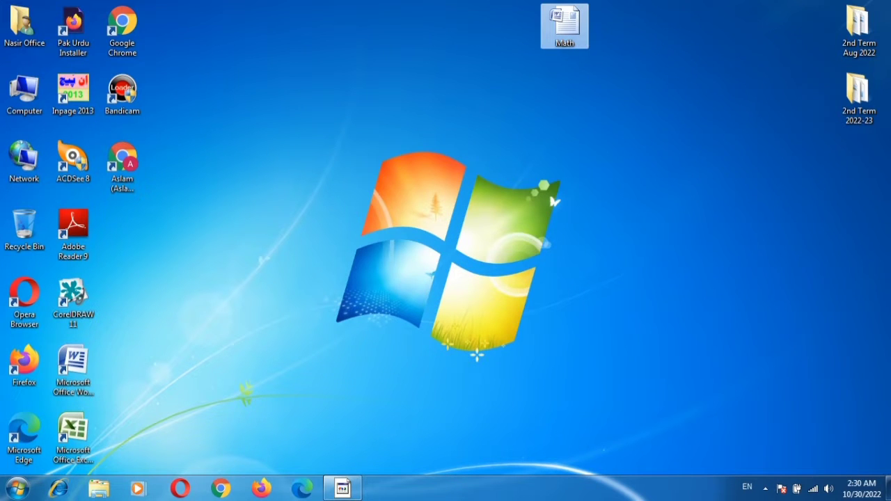
- Open the Math exam from the desktop and go to the end of question 9's list
{"action": "double_click", "coordinate": [565, 25]}
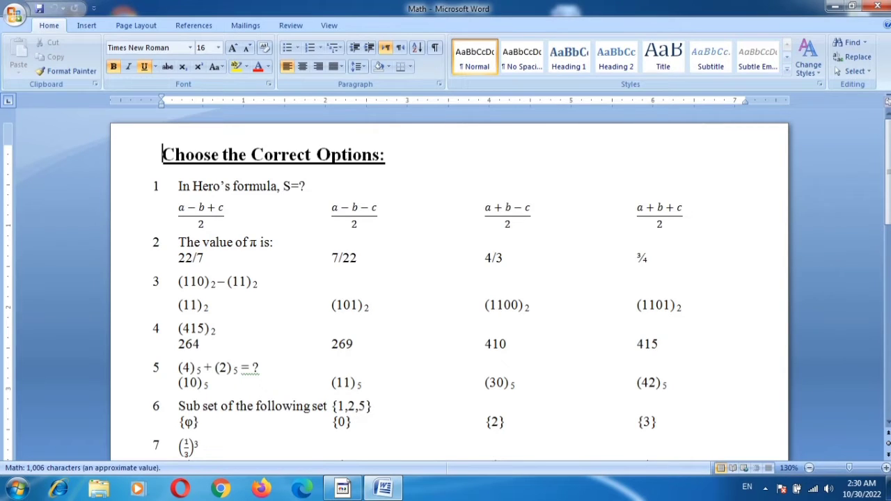
{"action": "key", "text": "End"}
{"action": "scroll", "coordinate": [762, 383], "scroll_direction": "down", "scroll_amount": 5}
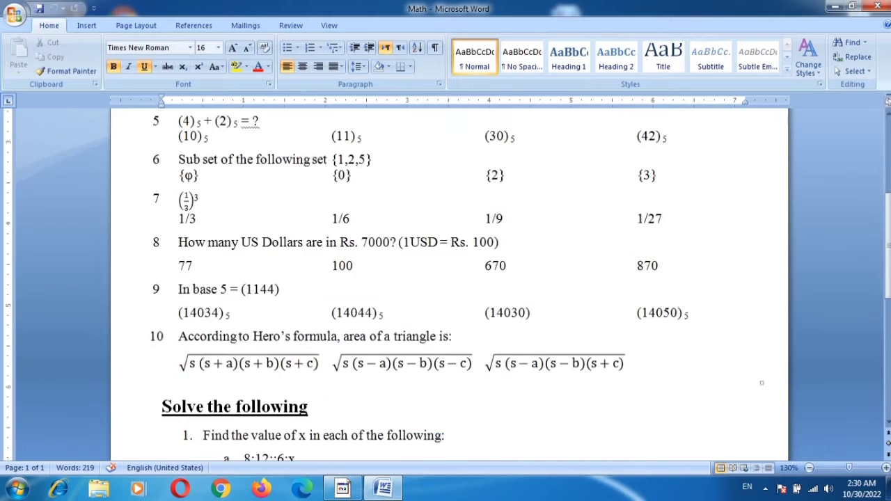
{"action": "scroll", "coordinate": [762, 383], "scroll_direction": "down", "scroll_amount": 8}
{"action": "scroll", "coordinate": [762, 383], "scroll_direction": "down", "scroll_amount": 2}
{"action": "key", "text": "ctrl+End"}
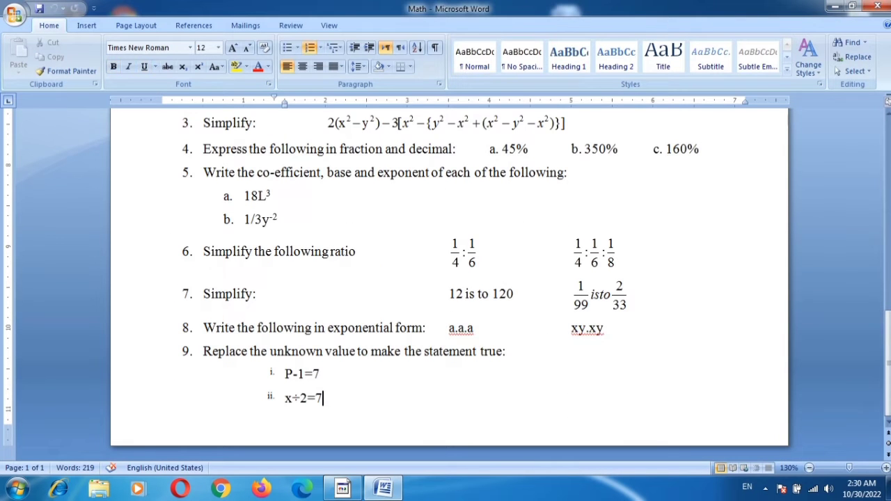
- Add four gibberish list items iii–vi after x÷2=7, spilling onto page two
{"action": "key", "text": "Return"}
{"action": "type", "text": "fa"}
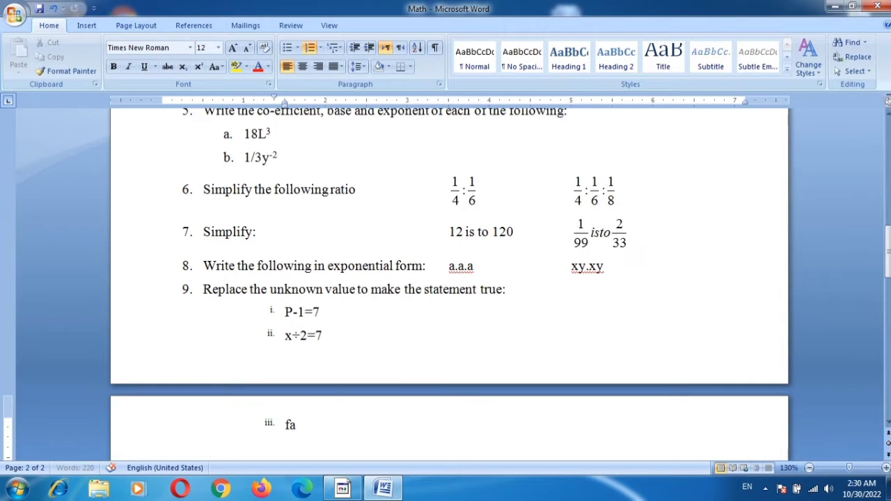
{"action": "type", "text": "sdjfkj"}
{"action": "key", "text": "Return"}
{"action": "type", "text": "fasdfajdf"}
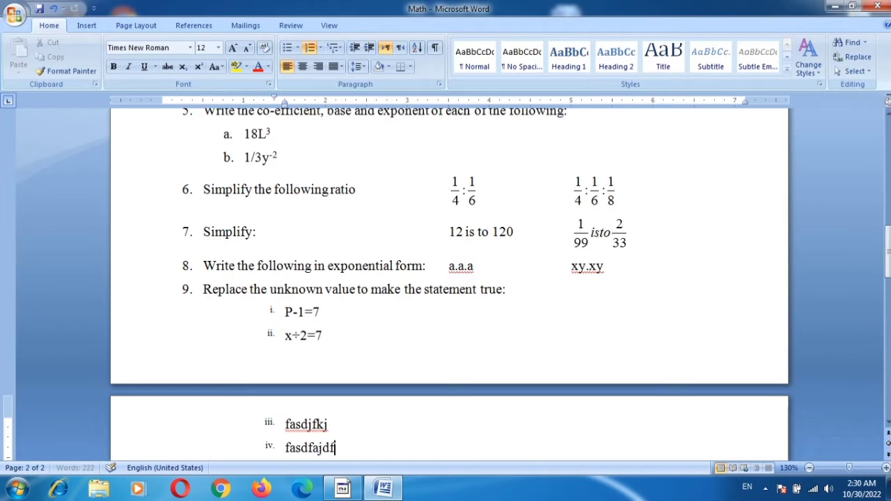
{"action": "scroll", "coordinate": [449, 279], "scroll_direction": "down", "scroll_amount": 3}
{"action": "key", "text": "Return"}
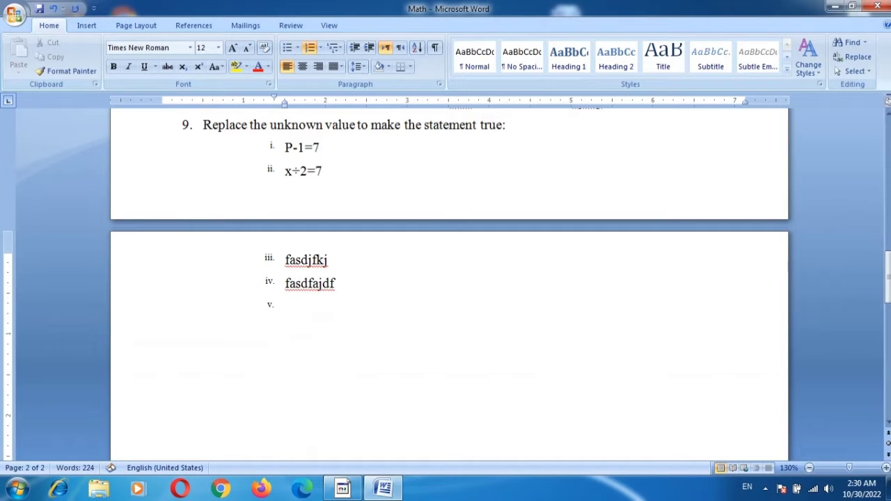
{"action": "type", "text": "fjksdjf;ka"}
{"action": "key", "text": "Return"}
{"action": "type", "text": "f"}
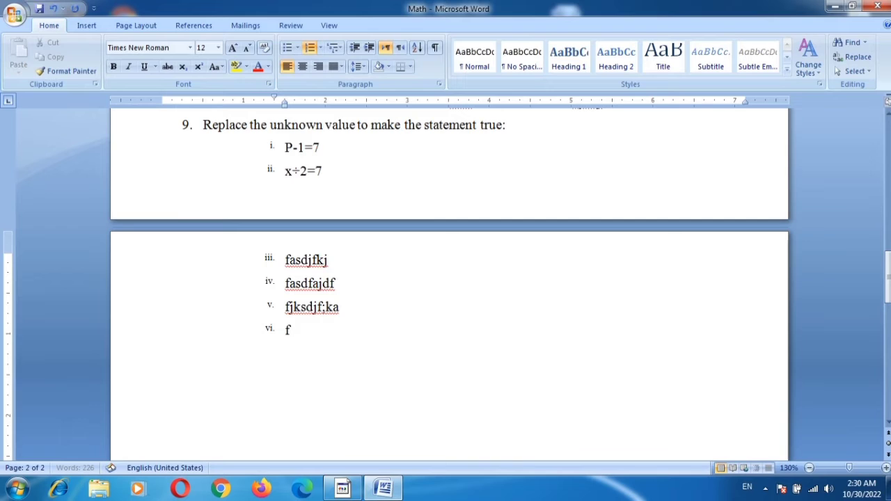
{"action": "type", "text": "ajsdklfj;dak"}
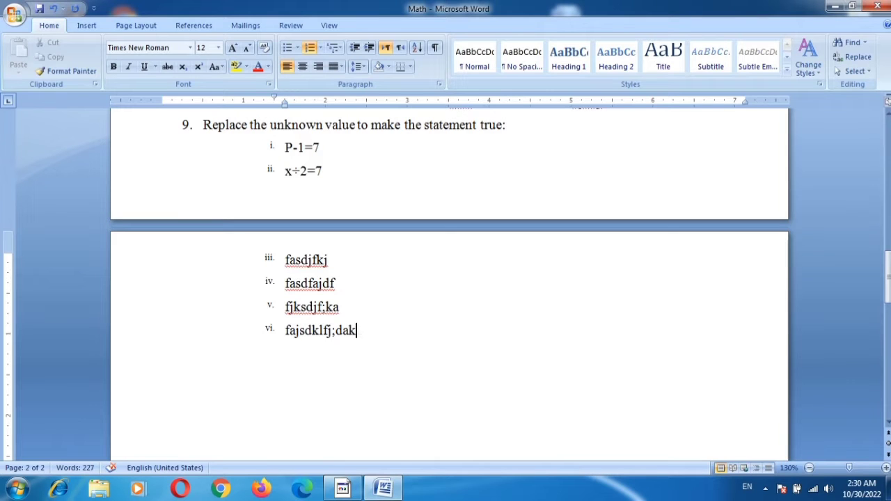
- Save the Math exam, then highlight items iii–vi with x÷2=7 to review them
{"action": "key", "text": "alt+f"}
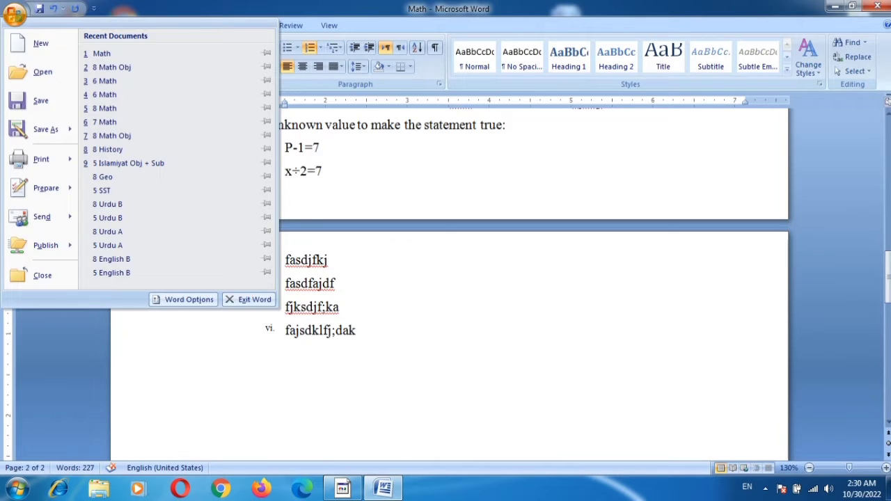
{"action": "left_click", "coordinate": [40, 102]}
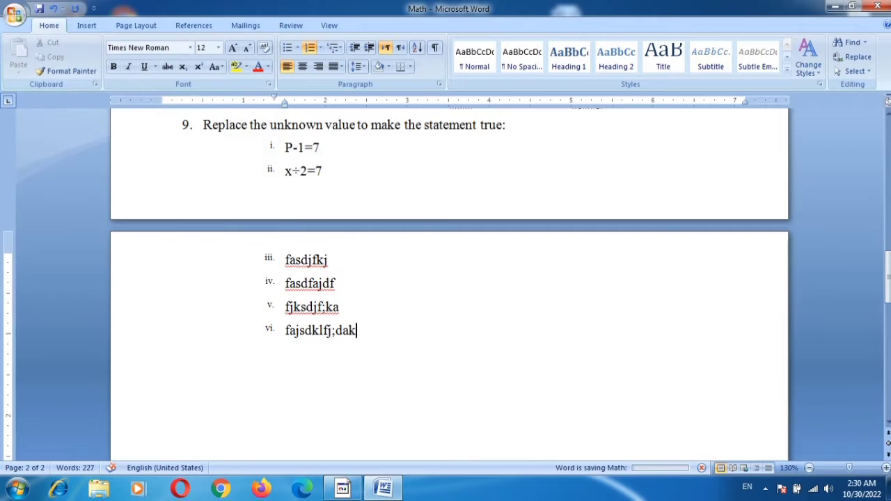
{"action": "key", "text": "ctrl+shift+Up"}
{"action": "key", "text": "ctrl+shift+Up"}
{"action": "key", "text": "ctrl+shift+Up"}
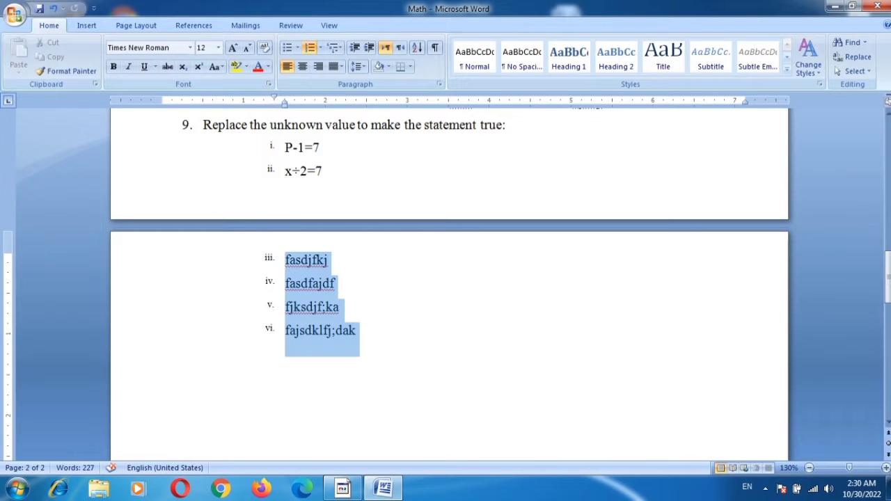
{"action": "left_click", "coordinate": [303, 170], "text": "ctrl"}
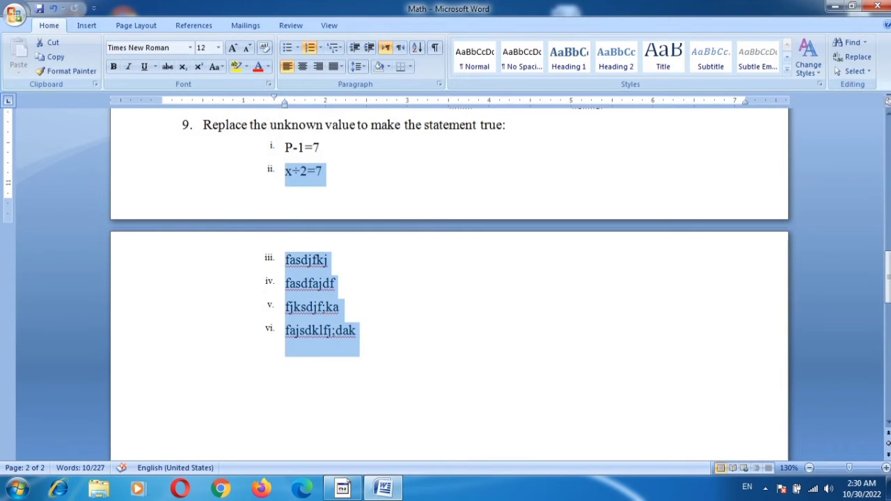
{"action": "left_click", "coordinate": [341, 307]}
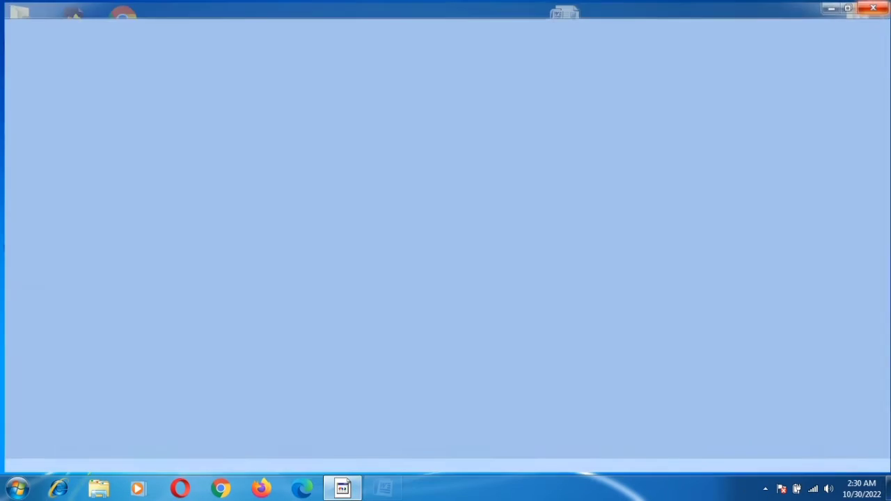
- Close and reopen Math, then select the saved items iii–vi to confirm they remain
{"action": "left_click", "coordinate": [877, 6]}
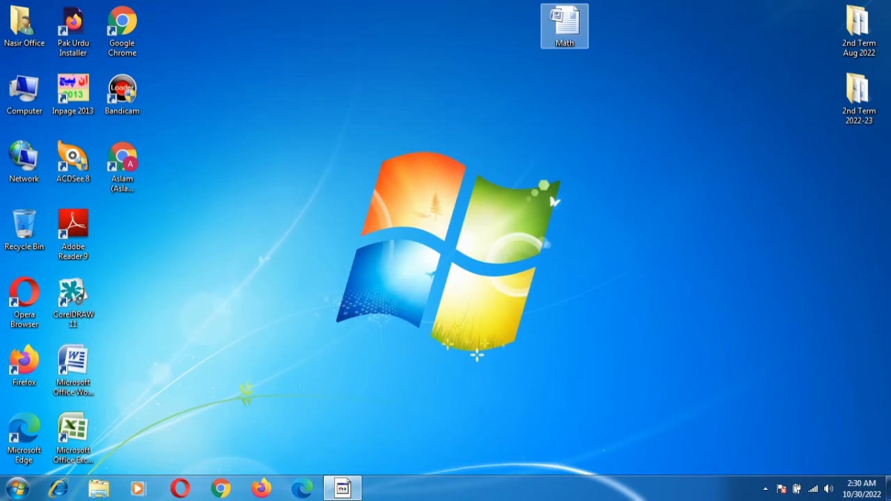
{"action": "key", "text": "Return"}
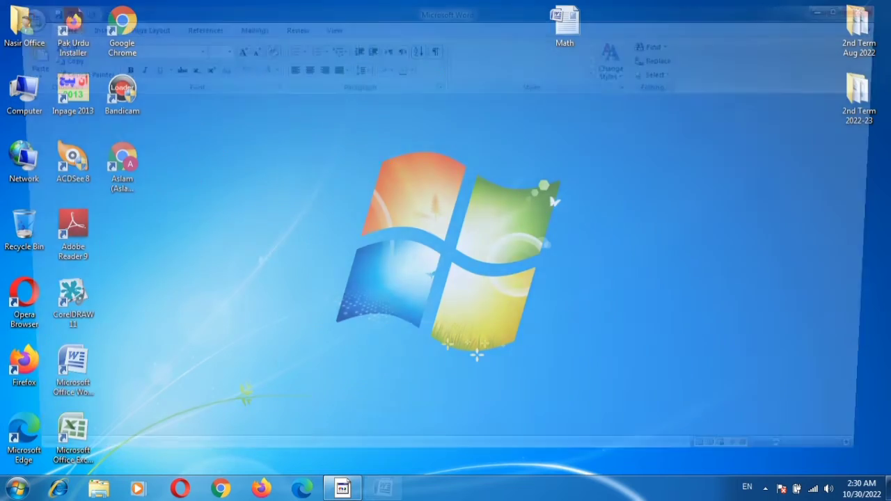
{"action": "key", "text": "Page_Down"}
{"action": "key", "text": "Page_Down"}
{"action": "key", "text": "Page_Down"}
{"action": "key", "text": "Page_Down"}
{"action": "key", "text": "Page_Down"}
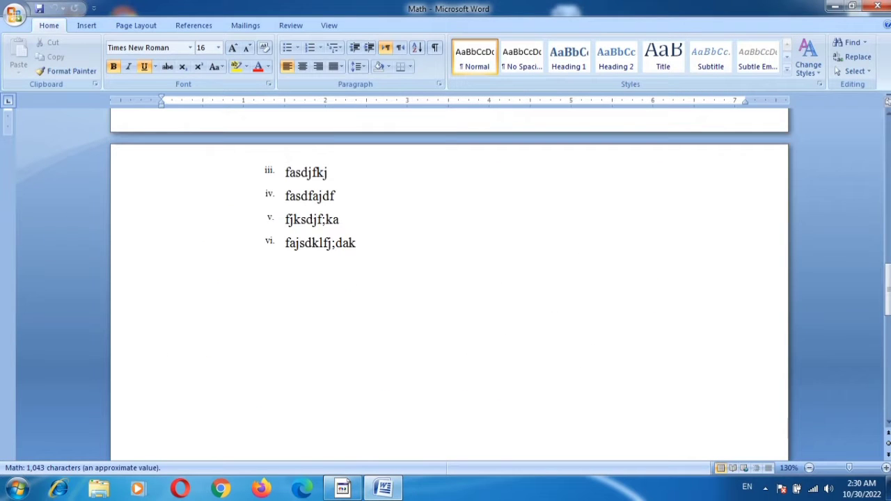
{"action": "scroll", "coordinate": [449, 278], "scroll_direction": "up", "scroll_amount": 3}
{"action": "key", "text": "shift+Up"}
{"action": "key", "text": "shift+Up"}
{"action": "key", "text": "shift+Up"}
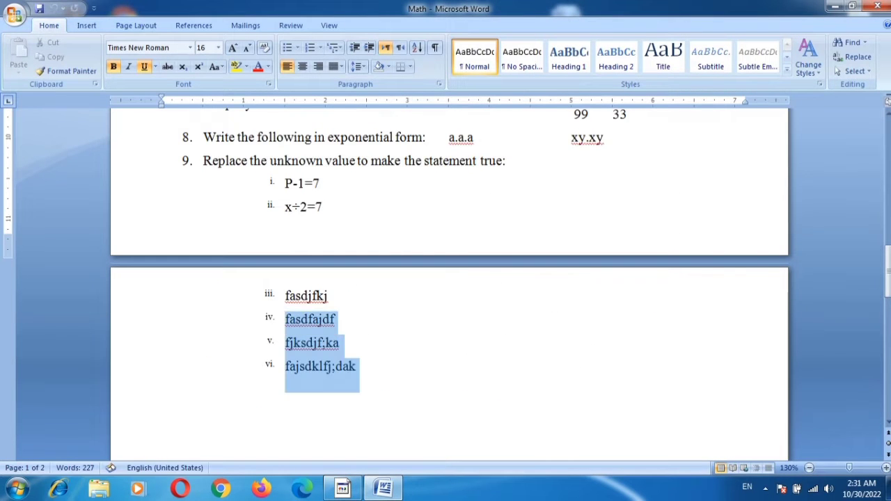
{"action": "key", "text": "shift+Up"}
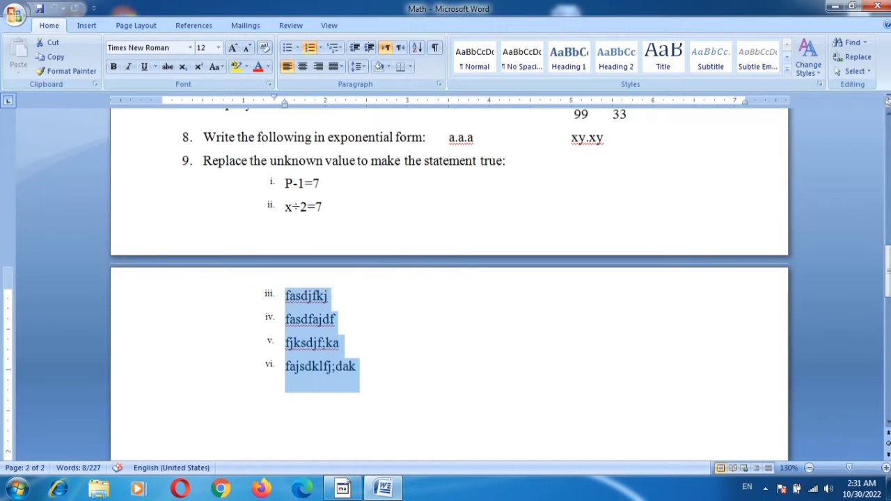
{"action": "left_click", "coordinate": [336, 319]}
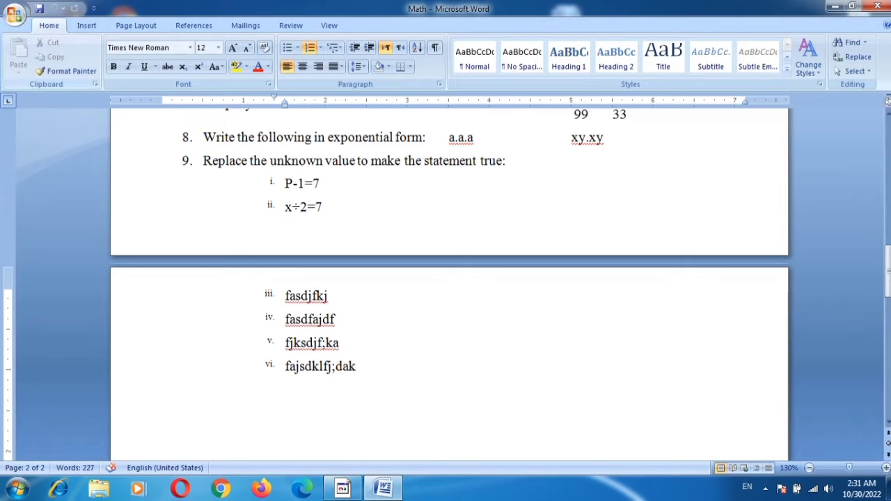
- In Save As, keep Desktop as the location and change the file name to 'Math 1'
{"action": "left_click", "coordinate": [14, 14]}
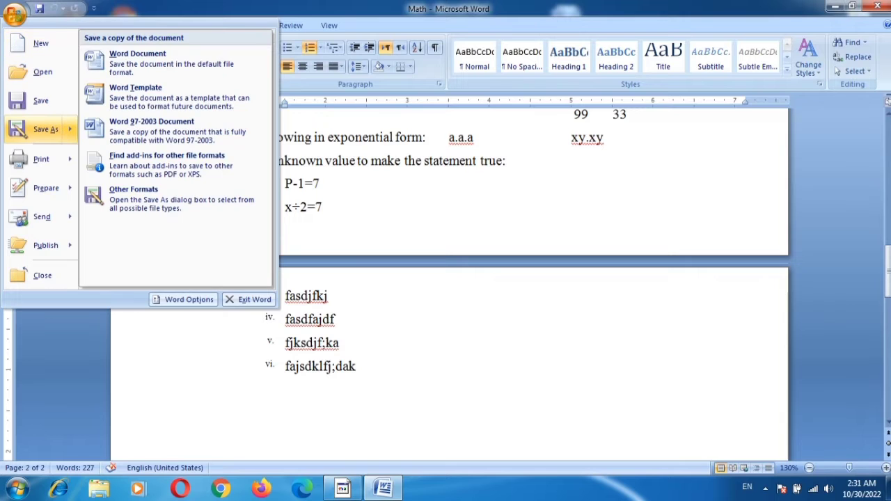
{"action": "left_click", "coordinate": [46, 129]}
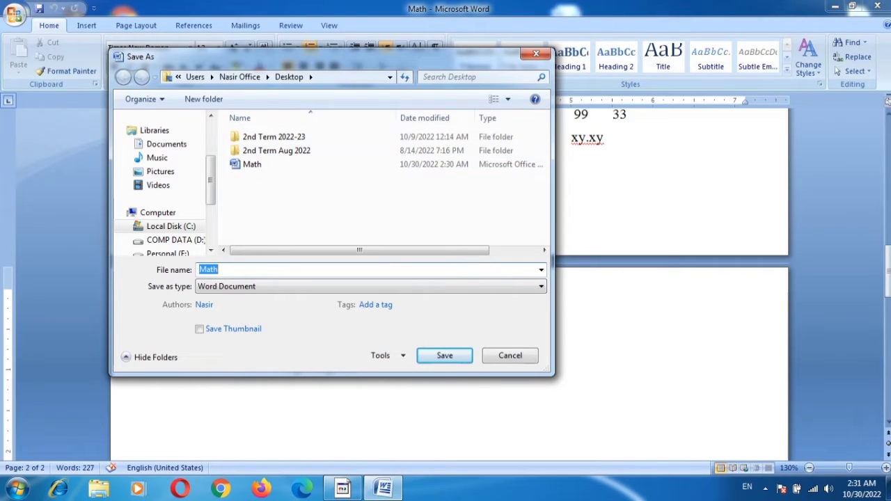
{"action": "left_click", "coordinate": [240, 76]}
{"action": "left_click", "coordinate": [191, 77]}
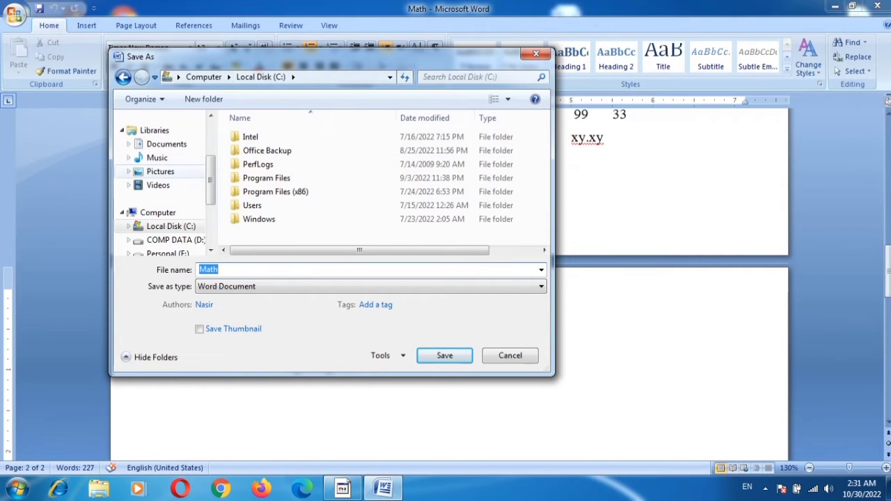
{"action": "scroll", "coordinate": [164, 184], "scroll_direction": "up", "scroll_amount": 3}
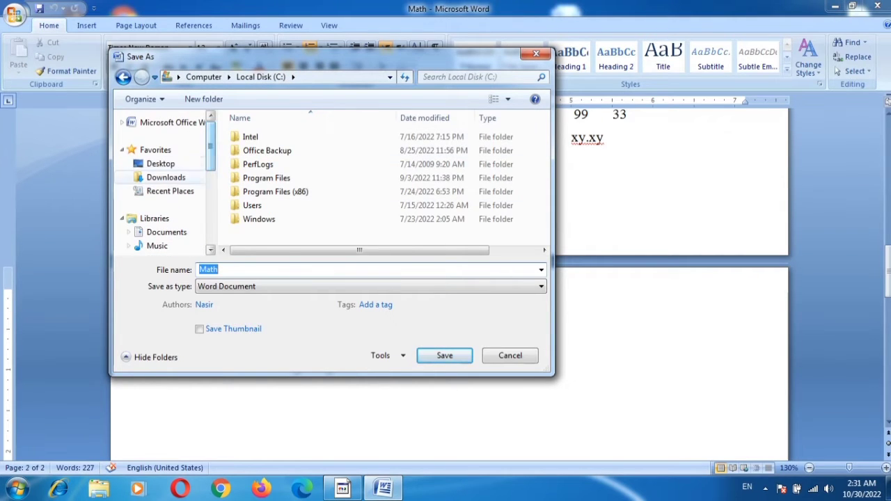
{"action": "left_click", "coordinate": [160, 163]}
{"action": "scroll", "coordinate": [314, 181], "scroll_direction": "down", "scroll_amount": 5}
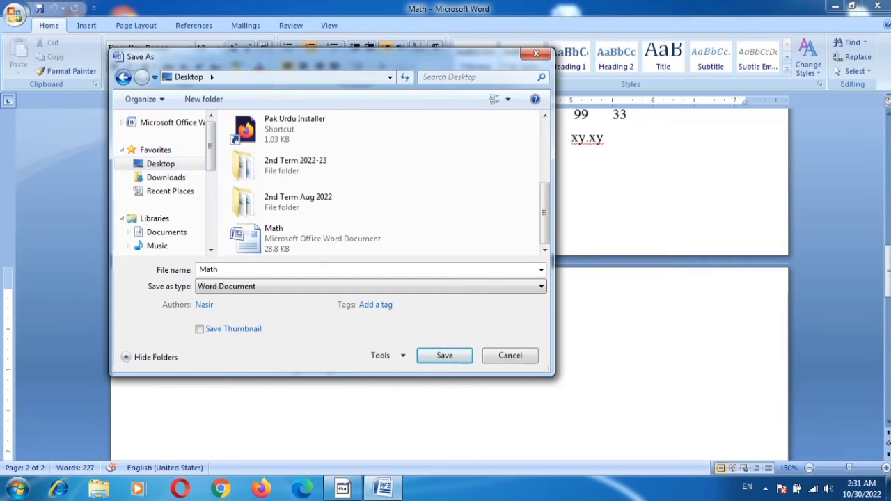
{"action": "key", "text": "Tab"}
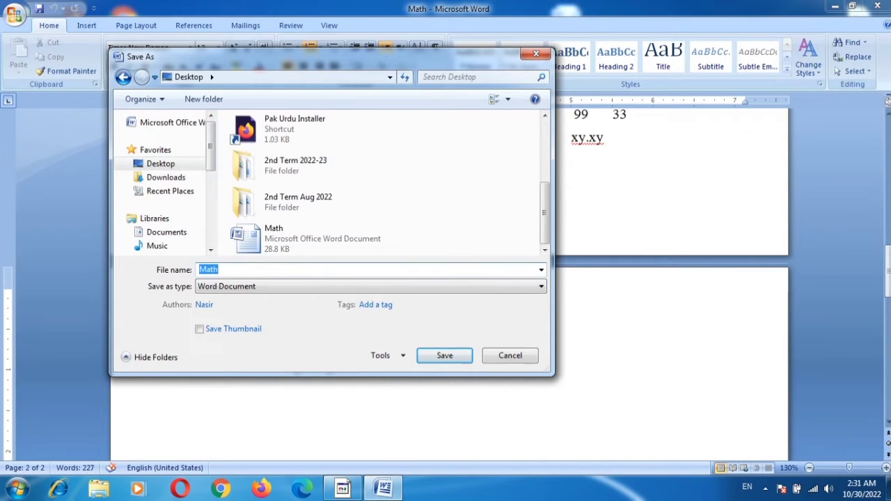
{"action": "key", "text": "End"}
{"action": "type", "text": "1"}
- Save the copy as Math 1, close Word, place its icon beside Math, and open it
{"action": "key", "text": "Return"}
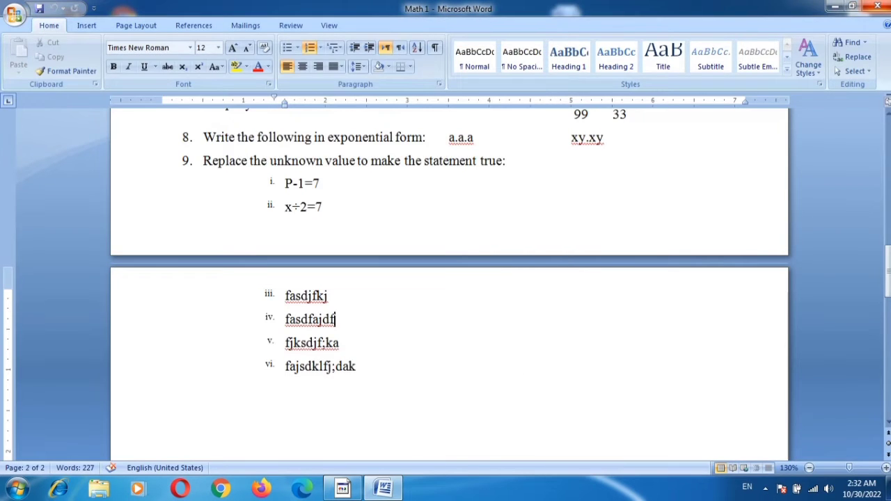
{"action": "key", "text": "alt+F4"}
{"action": "left_click_drag", "start_coordinate": [122, 227], "coordinate": [614, 23]}
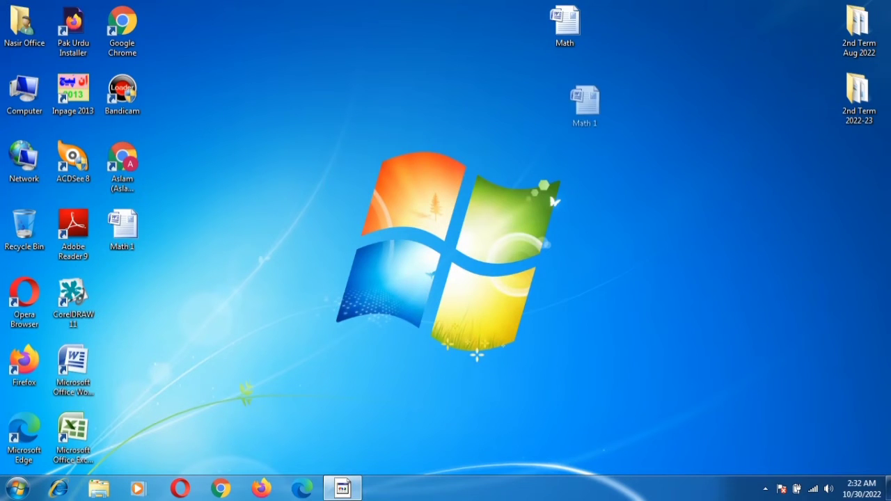
{"action": "right_click", "coordinate": [583, 64]}
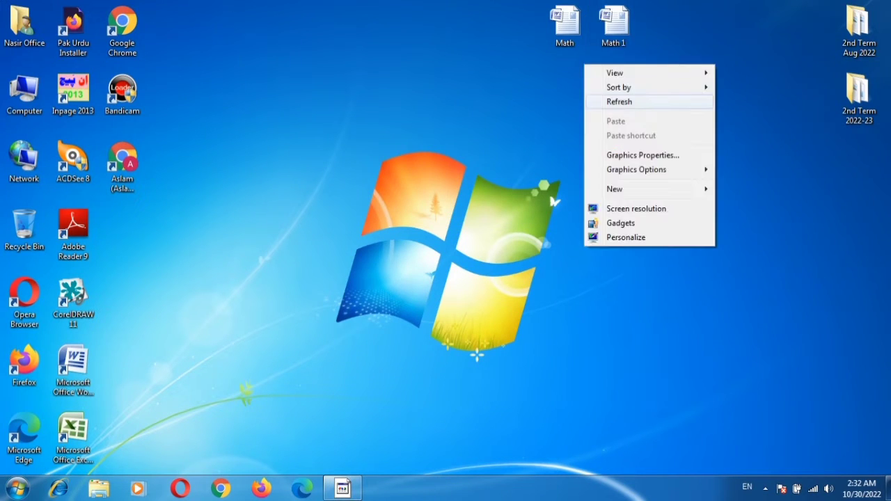
{"action": "left_click", "coordinate": [647, 99]}
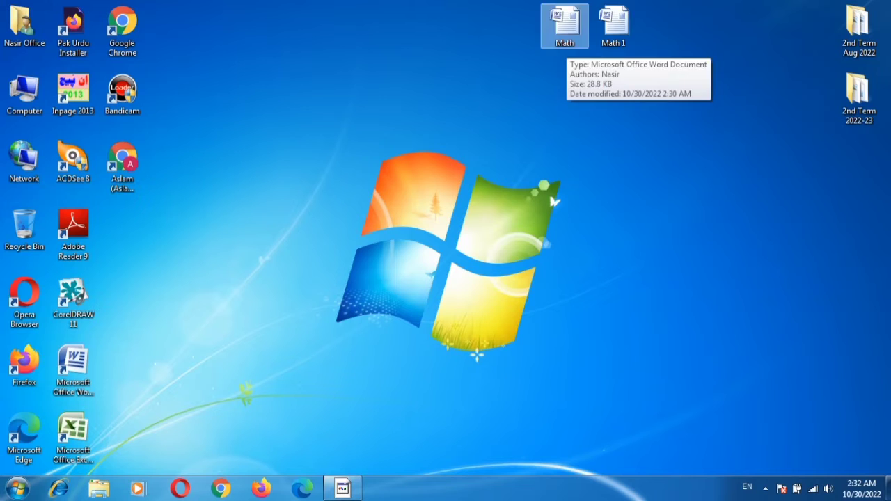
{"action": "key", "text": "Right"}
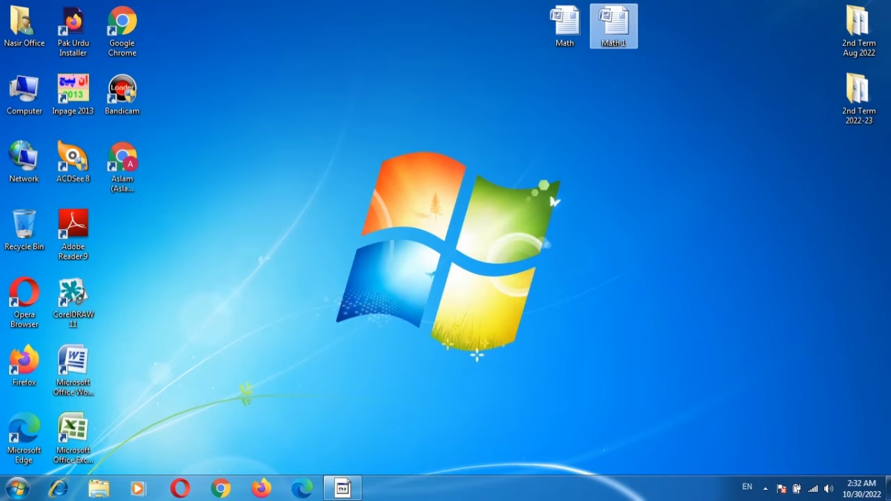
{"action": "key", "text": "Return"}
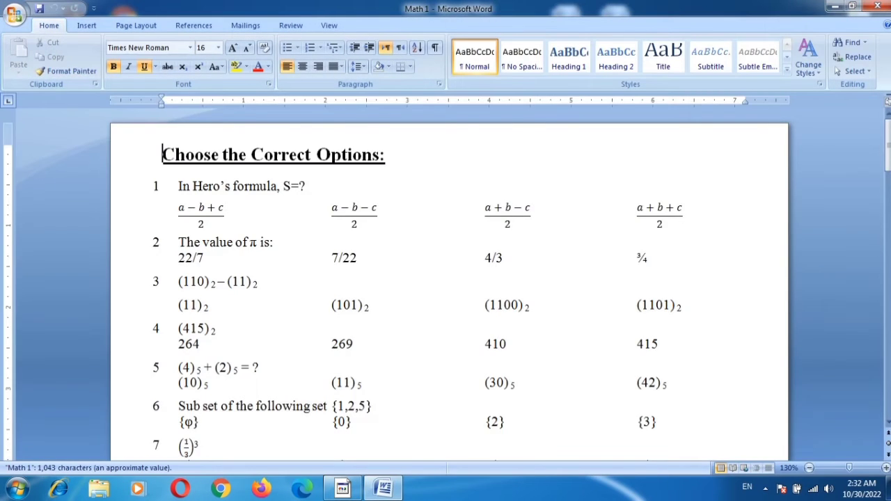
- Delete the filler items iii–vi and their leftover empty numbering from Math 1
{"action": "key", "text": "Page_Down"}
{"action": "key", "text": "Page_Down"}
{"action": "key", "text": "Page_Down"}
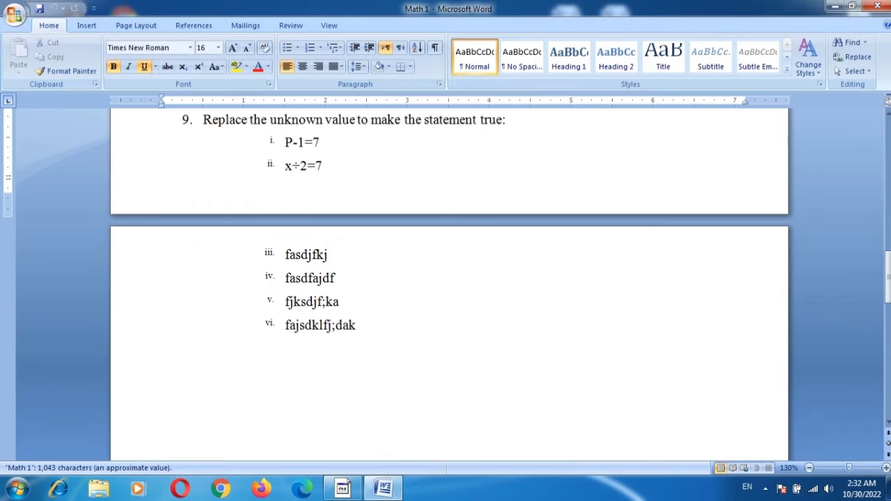
{"action": "mouse_move", "coordinate": [359, 346]}
{"action": "left_mouse_down"}
{"action": "mouse_move", "coordinate": [285, 255]}
{"action": "mouse_move", "coordinate": [286, 167]}
{"action": "mouse_move", "coordinate": [286, 255]}
{"action": "left_mouse_up"}
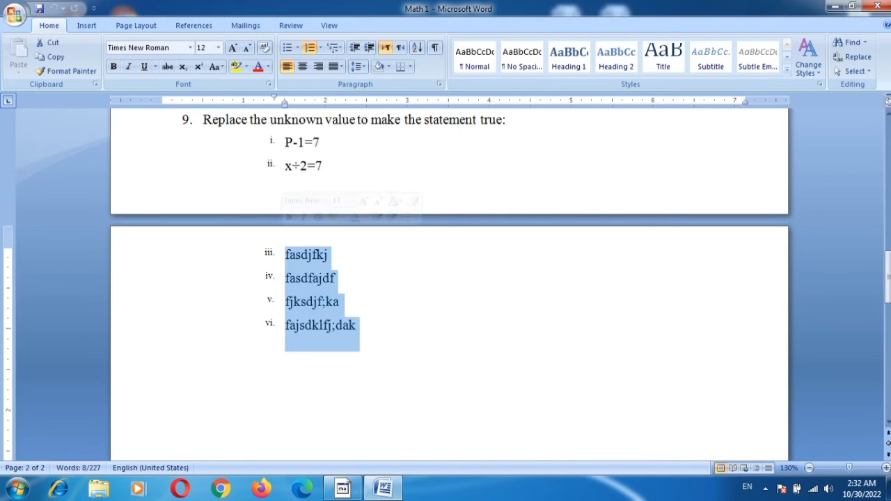
{"action": "key", "text": "Delete"}
{"action": "key", "text": "BackSpace"}
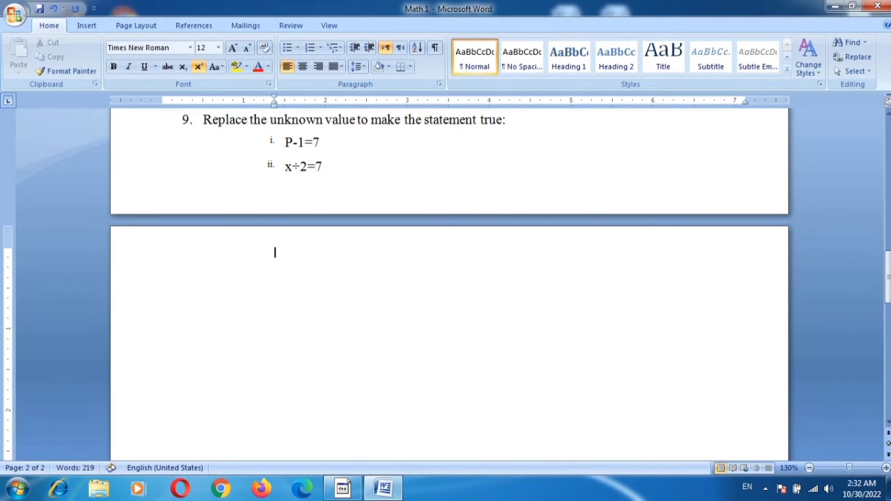
{"action": "scroll", "coordinate": [449, 278], "scroll_direction": "up", "scroll_amount": 8}
{"action": "scroll", "coordinate": [449, 279], "scroll_direction": "down", "scroll_amount": 1}
{"action": "scroll", "coordinate": [449, 278], "scroll_direction": "up", "scroll_amount": 4}
{"action": "scroll", "coordinate": [449, 278], "scroll_direction": "down", "scroll_amount": 5}
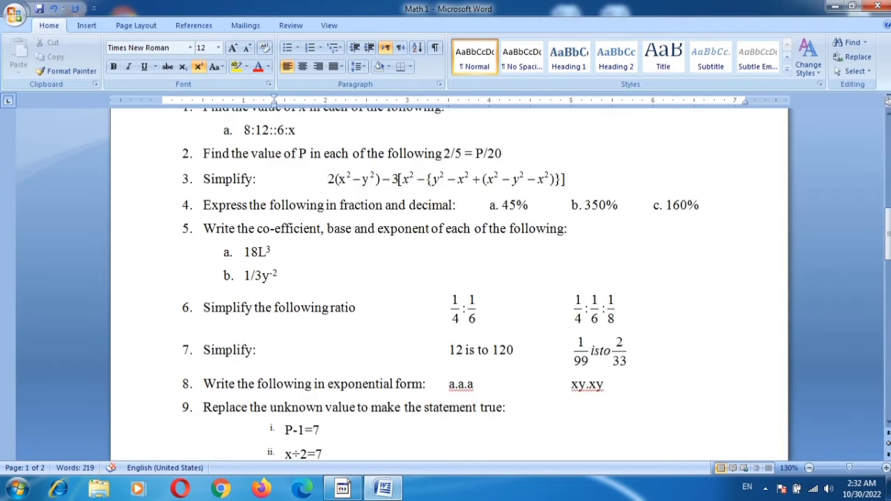
{"action": "scroll", "coordinate": [449, 279], "scroll_direction": "down", "scroll_amount": 5}
{"action": "scroll", "coordinate": [449, 278], "scroll_direction": "up", "scroll_amount": 3}
- Delete questions 7–9 and questions 4–5, leaving four questions on one page
{"action": "left_click_drag", "start_coordinate": [506, 325], "coordinate": [204, 269]}
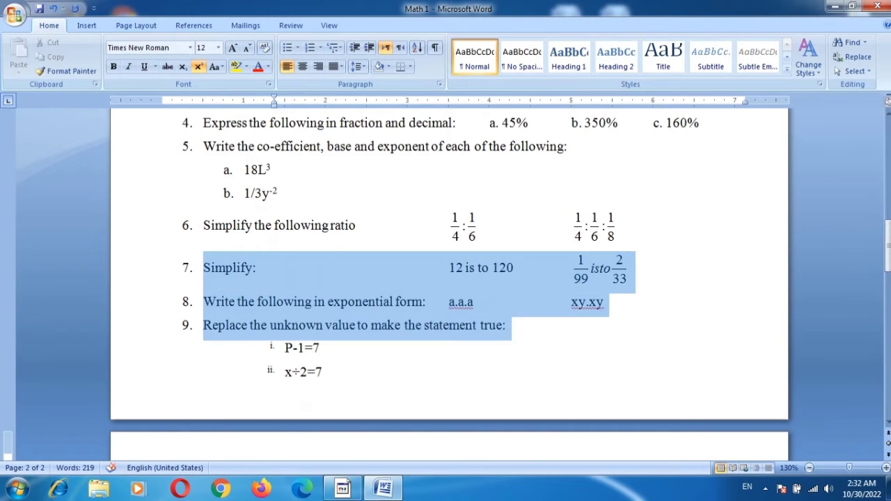
{"action": "key", "text": "Delete"}
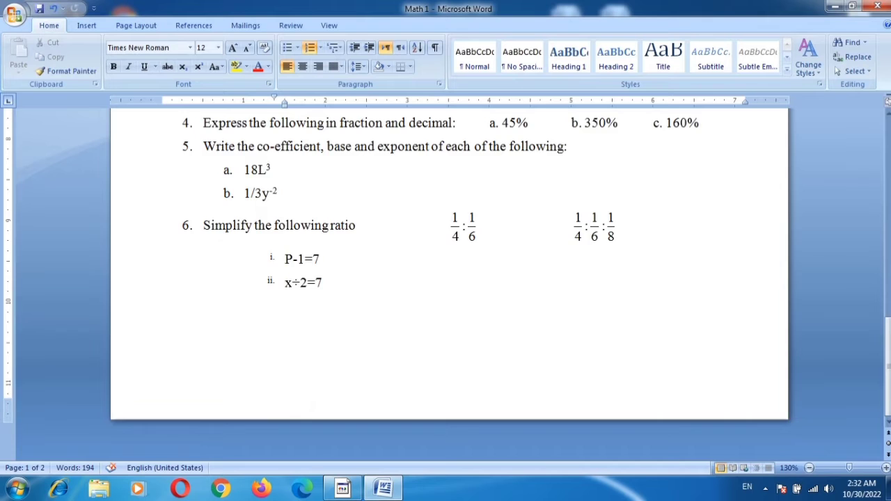
{"action": "scroll", "coordinate": [449, 278], "scroll_direction": "up", "scroll_amount": 3}
{"action": "left_click_drag", "start_coordinate": [567, 311], "coordinate": [203, 287]}
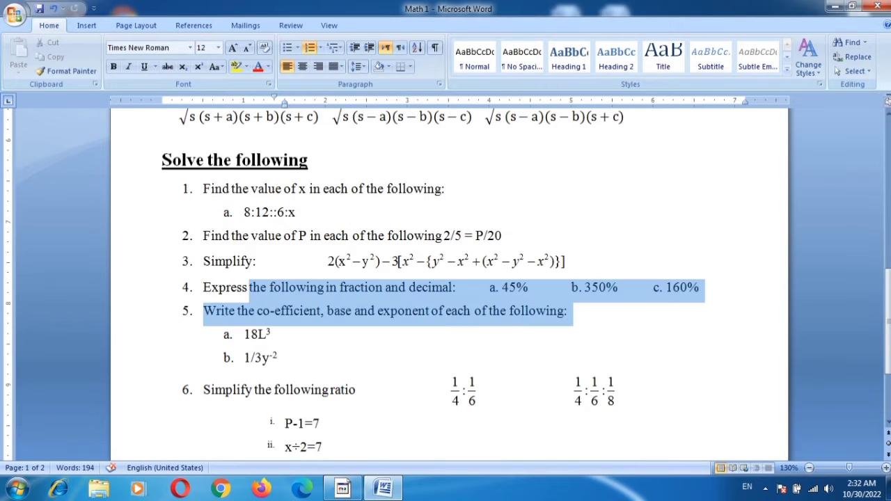
{"action": "key", "text": "Delete"}
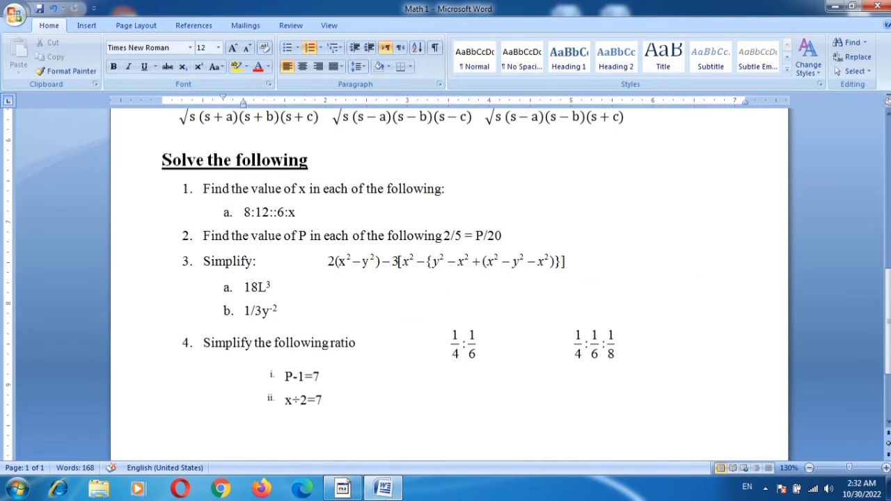
{"action": "scroll", "coordinate": [450, 278], "scroll_direction": "down", "scroll_amount": 3}
{"action": "scroll", "coordinate": [449, 279], "scroll_direction": "up", "scroll_amount": 5}
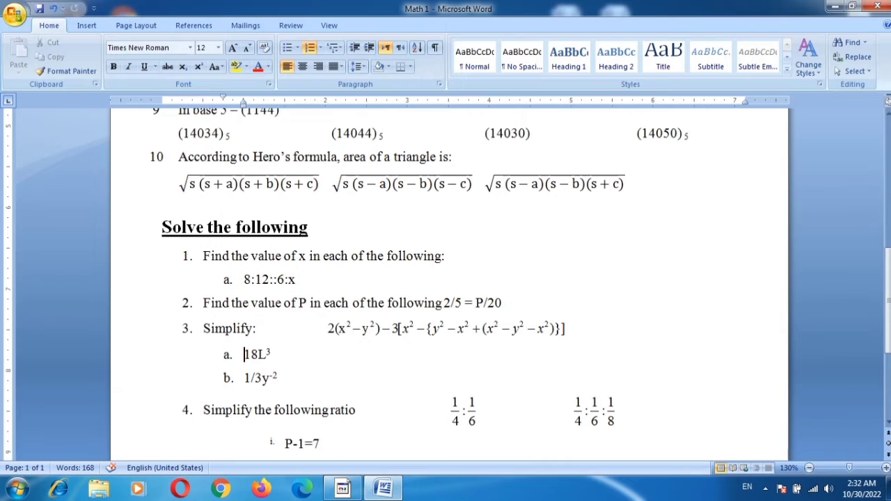
- Save the shortened Math 1 exam
{"action": "left_click", "coordinate": [15, 13]}
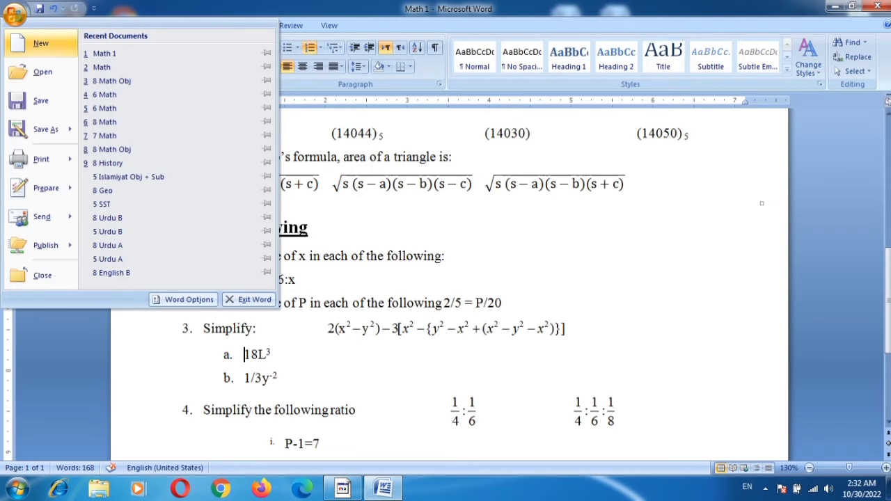
{"action": "left_click", "coordinate": [41, 101]}
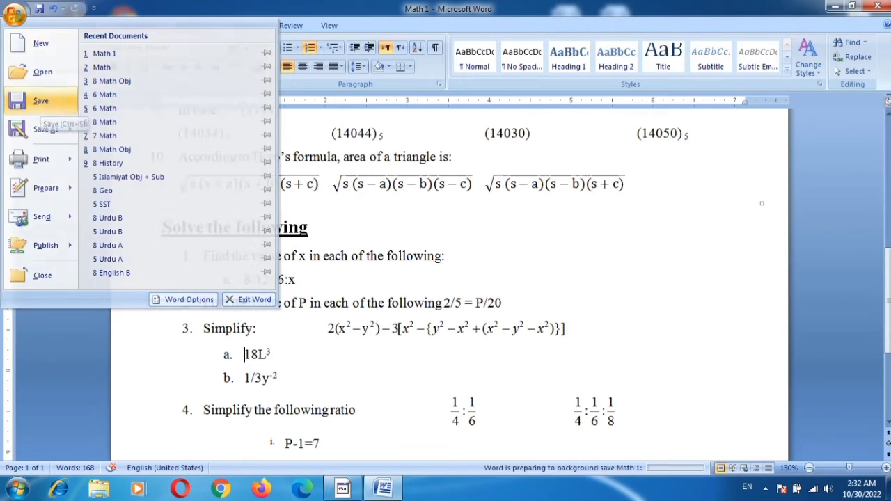
{"action": "key", "text": "Up"}
{"action": "key", "text": "Up"}
{"action": "key", "text": "Up"}
{"action": "key", "text": "End"}
- Close Word, reopen Math 1, and jump to the end of the document
{"action": "key", "text": "alt+F4"}
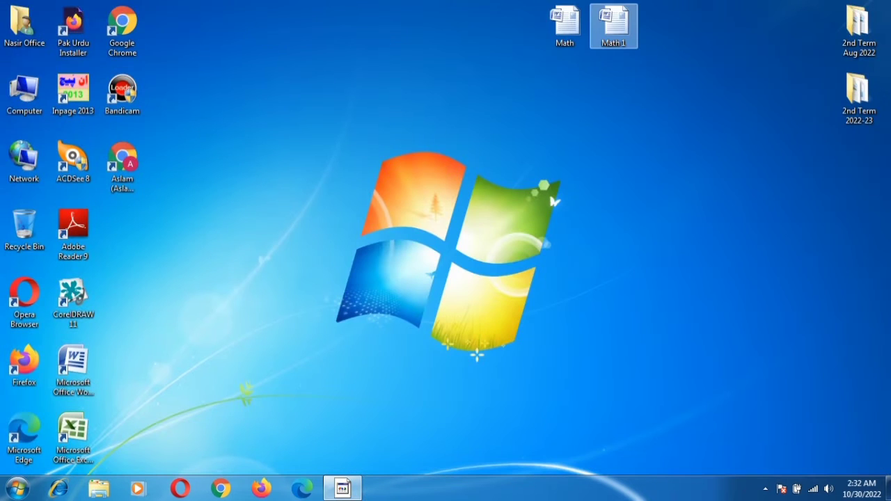
{"action": "key", "text": "Return"}
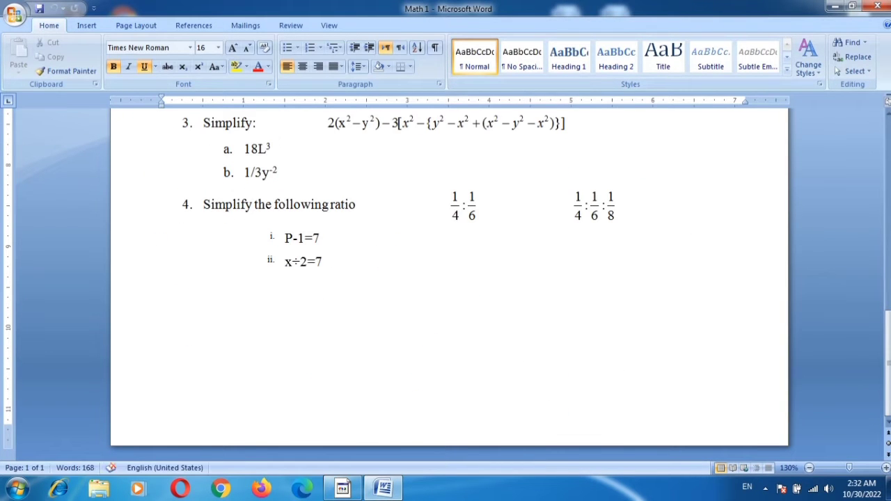
{"action": "key", "text": "ctrl+End"}
{"action": "scroll", "coordinate": [449, 279], "scroll_direction": "up", "scroll_amount": 6}
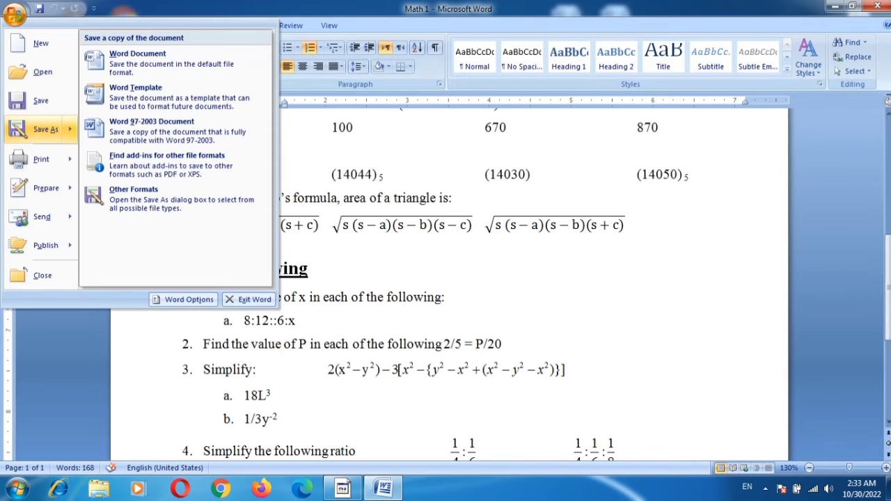
- Save a copy of the exam on the desktop under the name 'Math 2'
{"action": "left_click", "coordinate": [45, 129]}
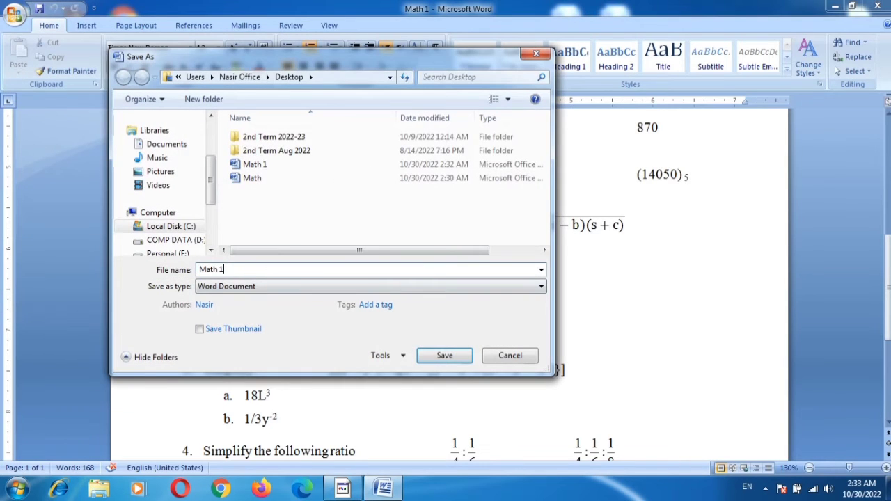
{"action": "key", "text": "BackSpace"}
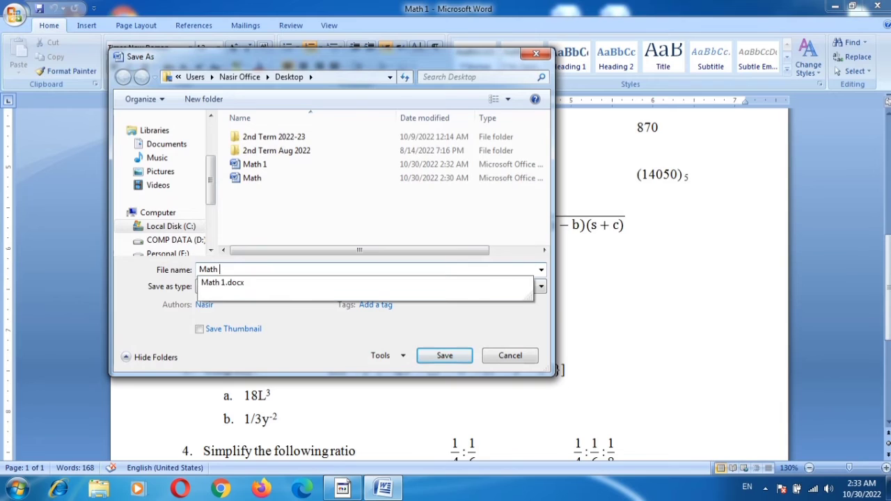
{"action": "type", "text": "2"}
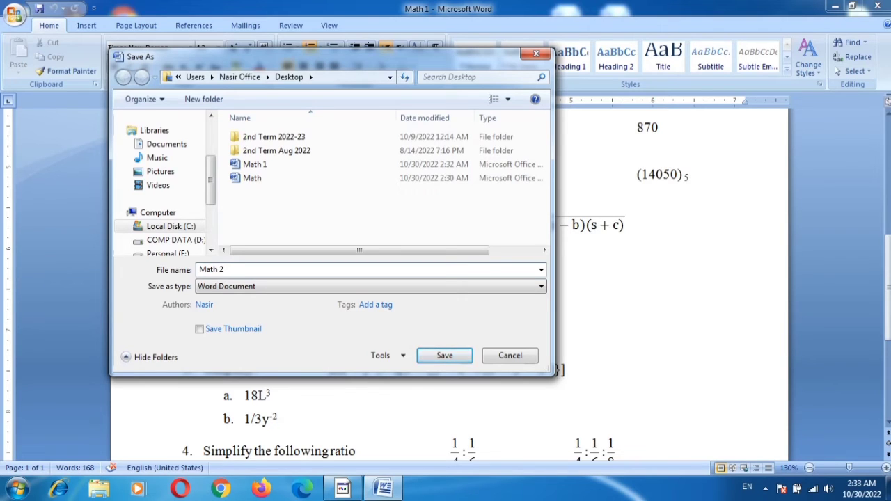
{"action": "key", "text": "Return"}
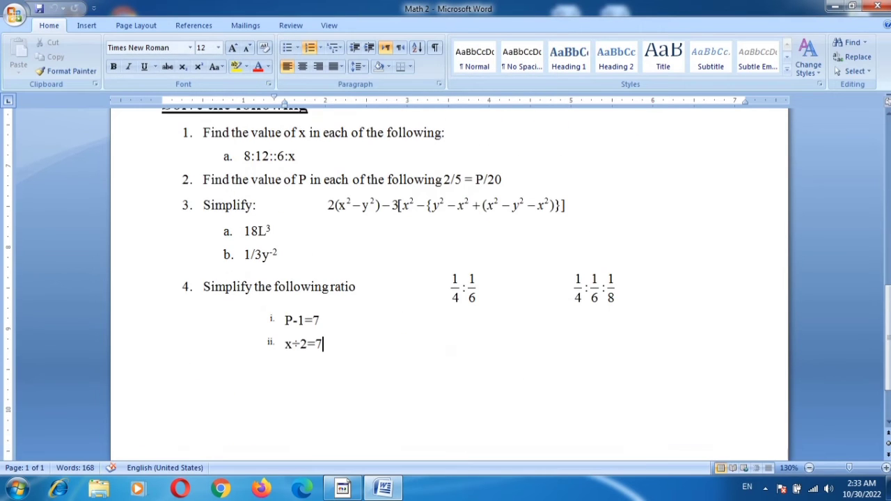
- Add filler items after x÷2=7, extending the list to xxvii, and save Math 2
{"action": "key", "text": "Return"}
{"action": "type", "text": "fasdkjf"}
{"action": "key", "text": "Return"}
{"action": "type", "text": "fa"}
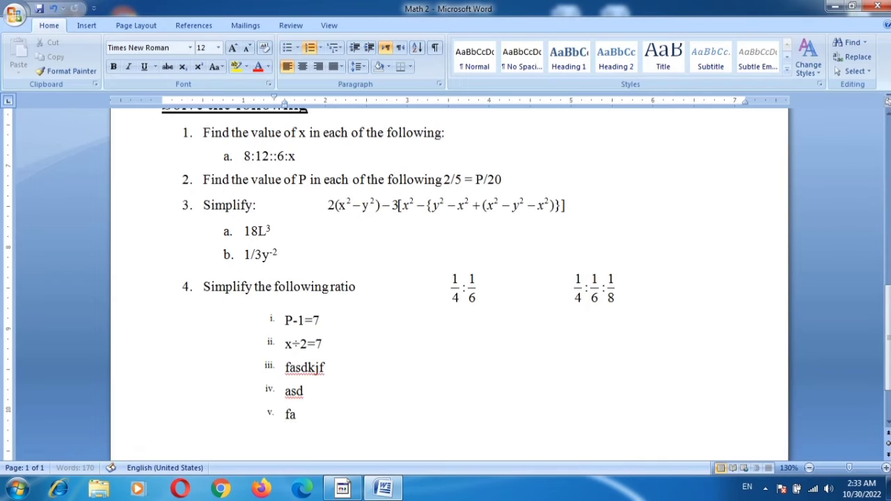
{"action": "type", "text": "sd fa sdf asdf asd fas df ads fas dfa sdf asd fsa "}
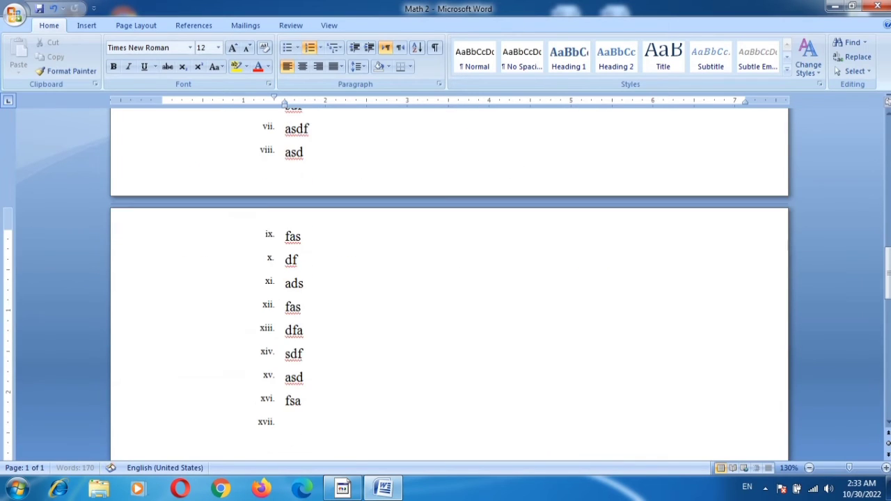
{"action": "type", "text": "df asdf sad fas df asd fsa df asdf asd f"}
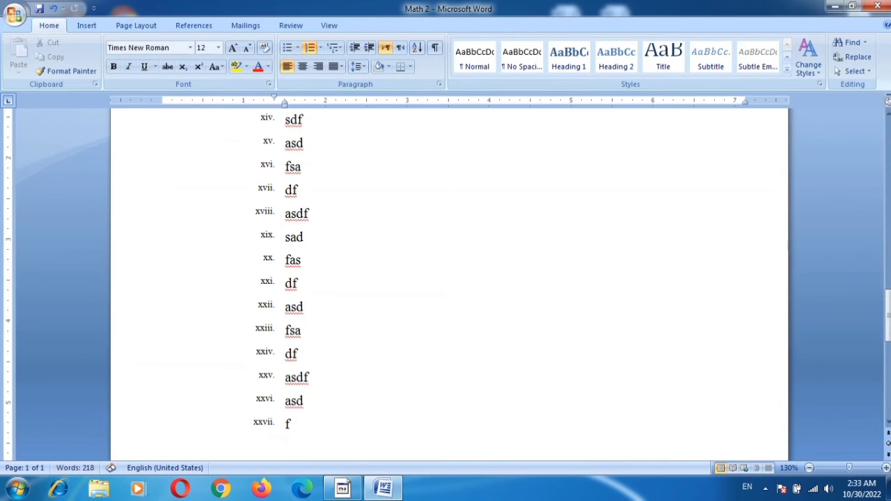
{"action": "key", "text": "ctrl+s"}
- Close Math 2, move its desktop icon beside Math 1, and reopen it
{"action": "key", "text": "alt+F4"}
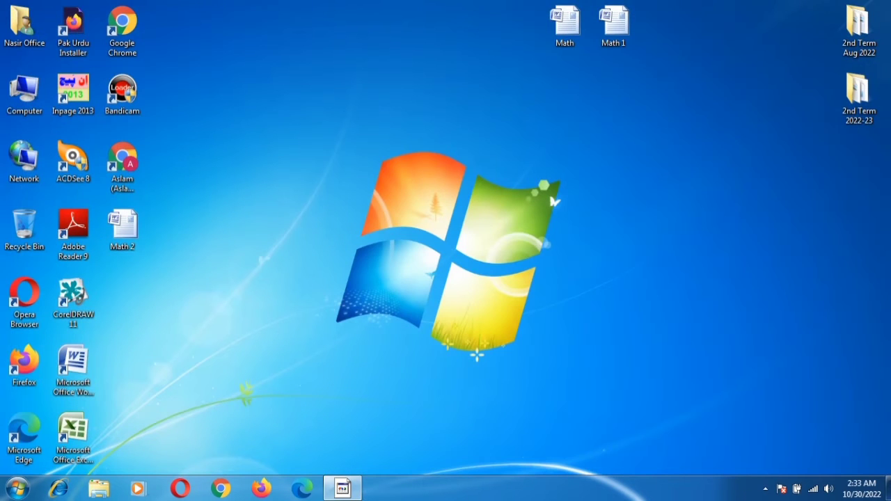
{"action": "left_click_drag", "start_coordinate": [121, 226], "coordinate": [663, 26]}
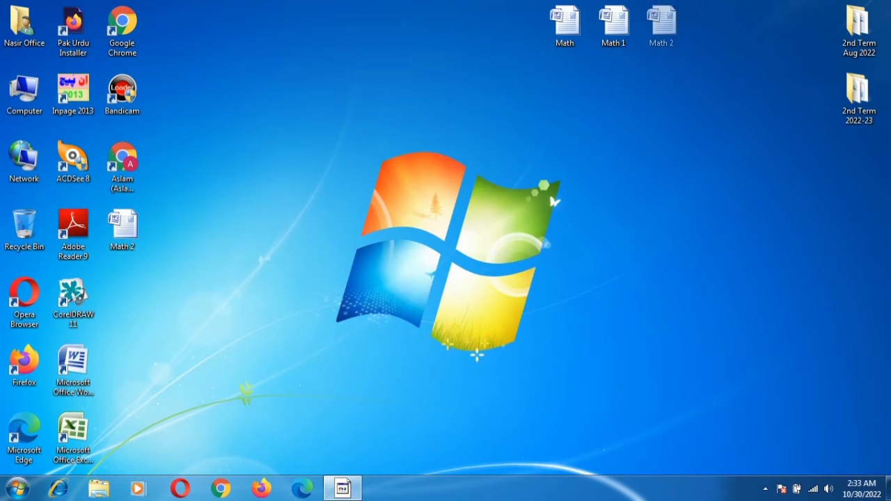
{"action": "key", "text": "Home"}
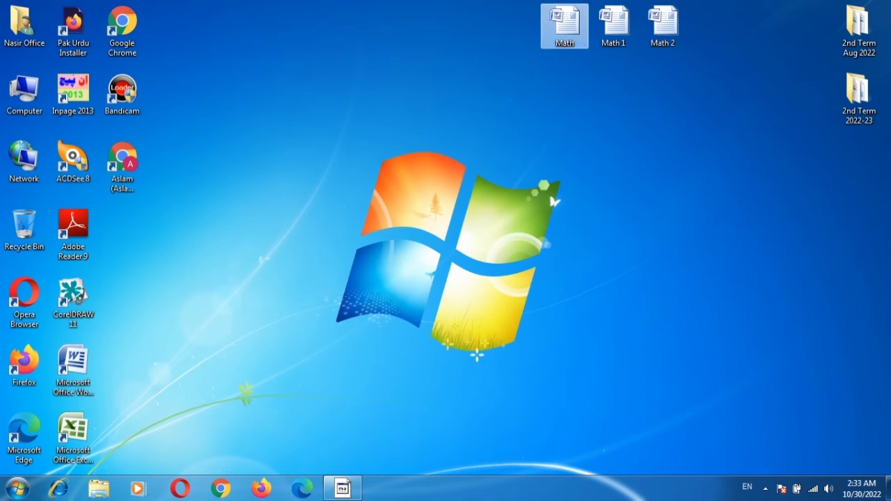
{"action": "key", "text": "shift+Right"}
{"action": "key", "text": "Right"}
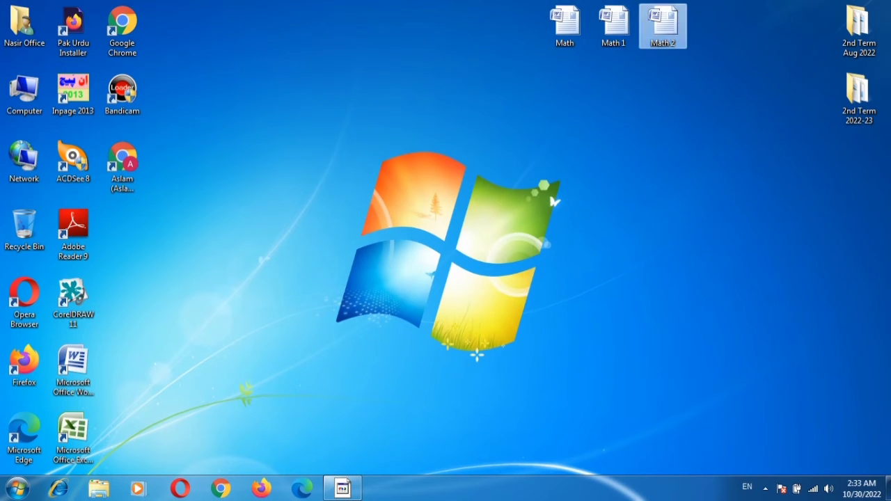
{"action": "key", "text": "Return"}
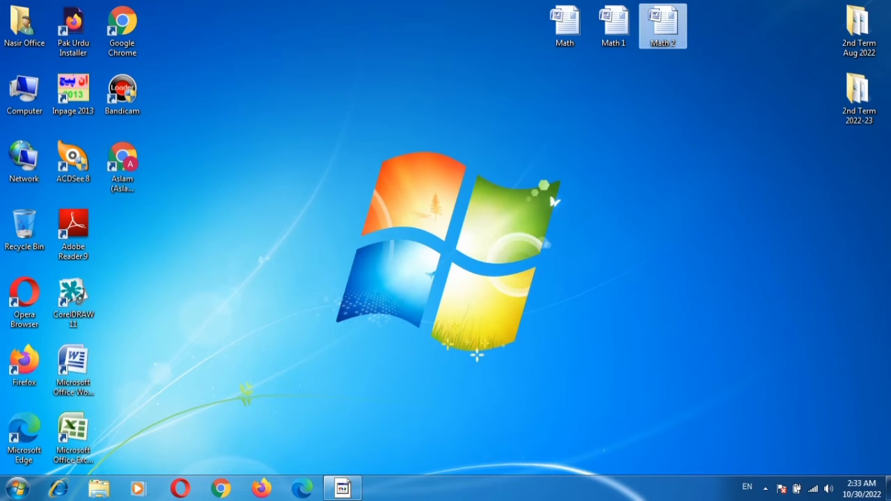
- Scroll through Math 2 to confirm filler items through xxvii, then close it
{"action": "scroll", "coordinate": [445, 279], "scroll_direction": "down", "scroll_amount": 3}
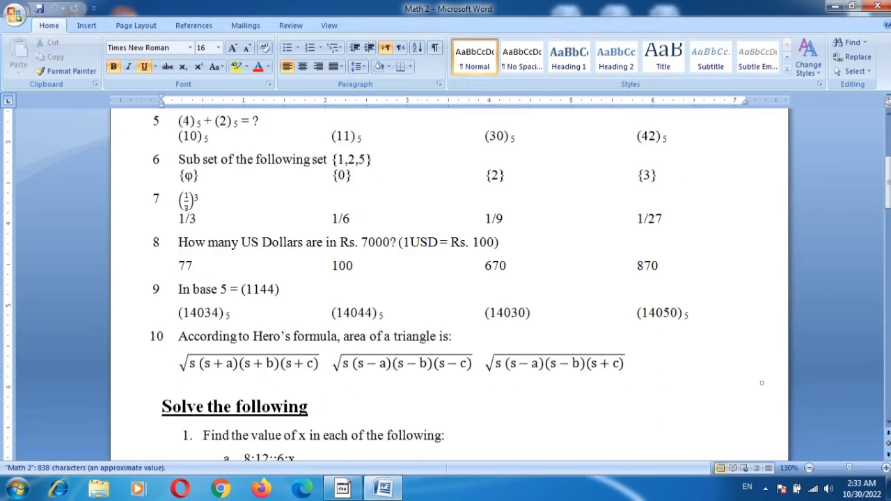
{"action": "scroll", "coordinate": [446, 278], "scroll_direction": "down", "scroll_amount": 10}
{"action": "scroll", "coordinate": [446, 279], "scroll_direction": "down", "scroll_amount": 3}
{"action": "scroll", "coordinate": [445, 279], "scroll_direction": "down", "scroll_amount": 5}
{"action": "scroll", "coordinate": [446, 278], "scroll_direction": "up", "scroll_amount": 5}
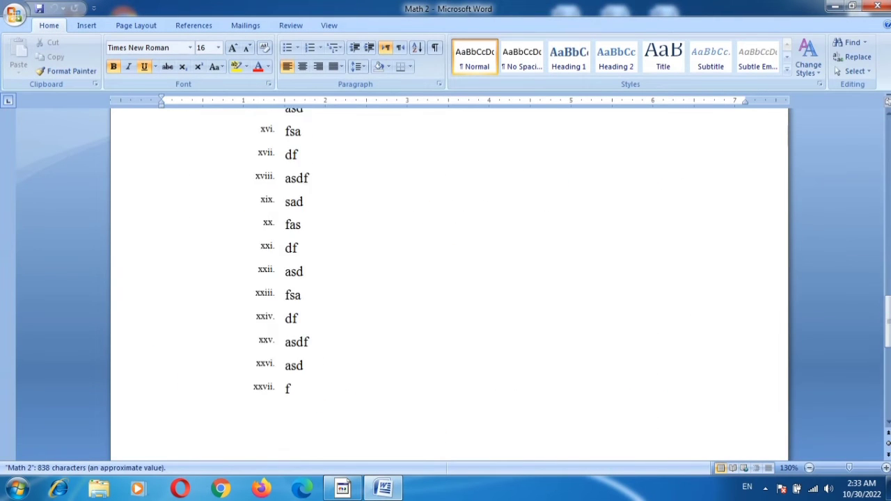
{"action": "scroll", "coordinate": [445, 279], "scroll_direction": "up", "scroll_amount": 5}
{"action": "scroll", "coordinate": [445, 278], "scroll_direction": "up", "scroll_amount": 3}
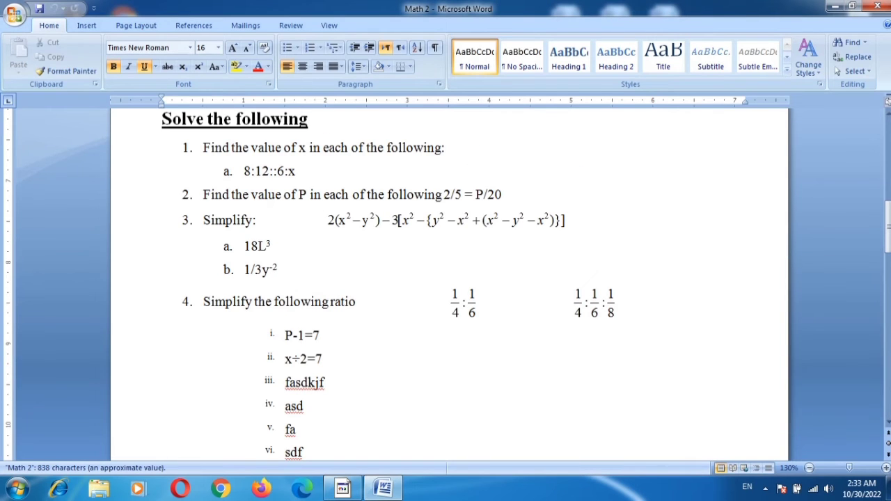
{"action": "scroll", "coordinate": [446, 279], "scroll_direction": "up", "scroll_amount": 6}
{"action": "scroll", "coordinate": [445, 279], "scroll_direction": "up", "scroll_amount": 2}
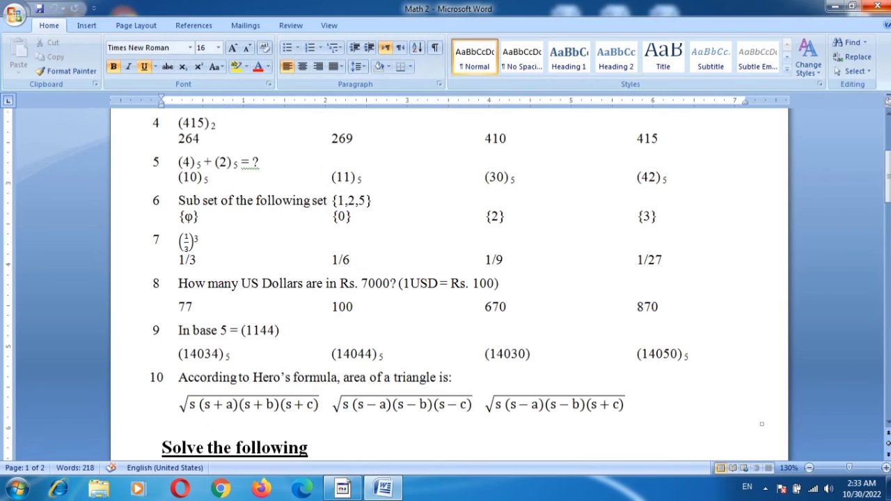
{"action": "left_click", "coordinate": [877, 5]}
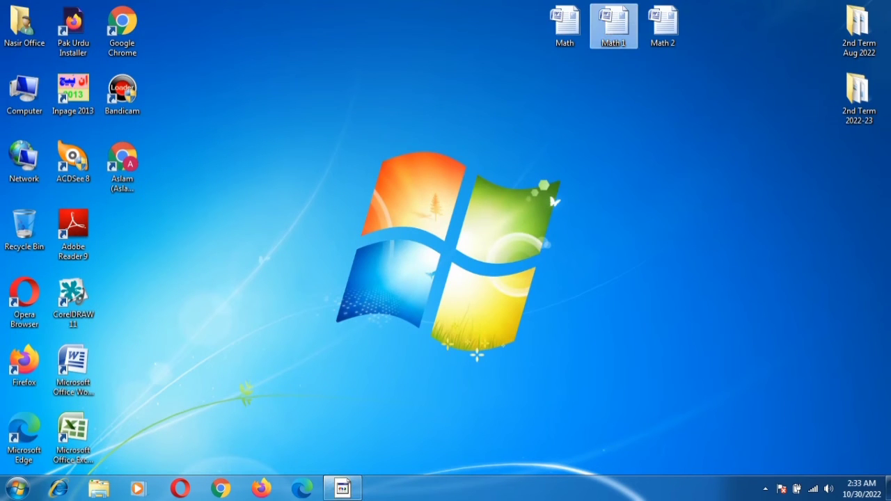
{"action": "key", "text": "Return"}
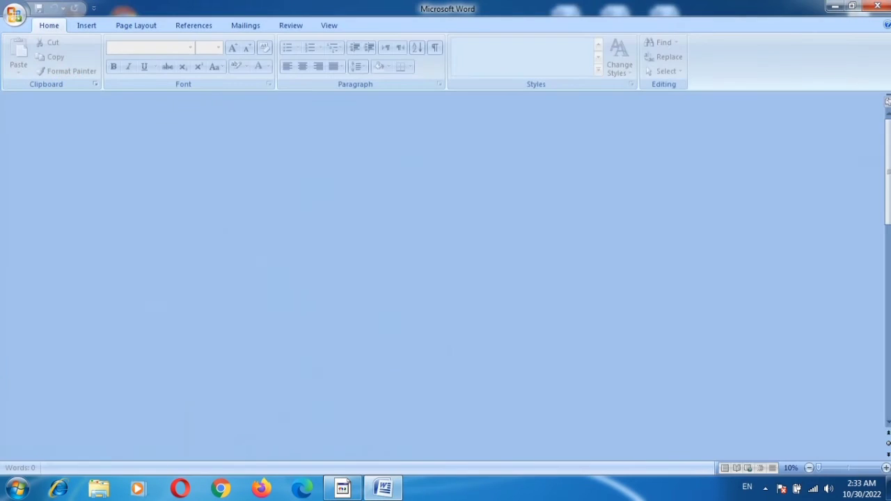
{"action": "scroll", "coordinate": [445, 279], "scroll_direction": "down", "scroll_amount": 3}
{"action": "scroll", "coordinate": [446, 278], "scroll_direction": "down", "scroll_amount": 7}
{"action": "scroll", "coordinate": [446, 278], "scroll_direction": "up", "scroll_amount": 6}
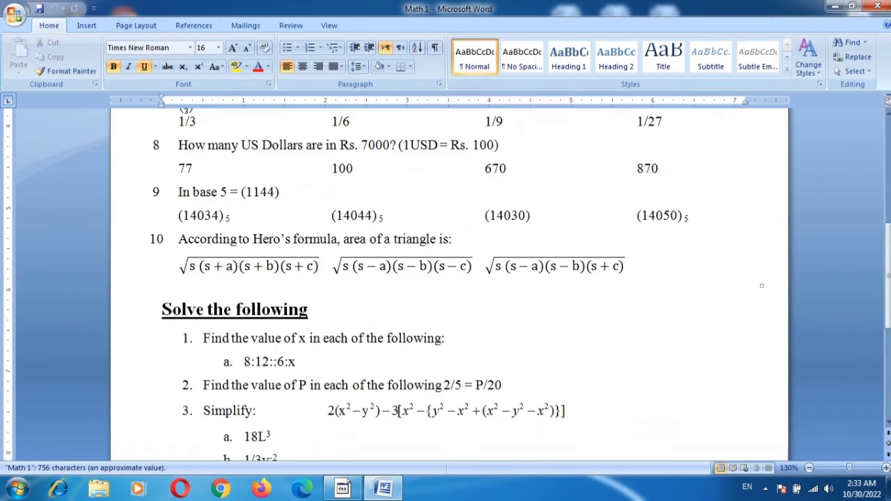
{"action": "scroll", "coordinate": [445, 279], "scroll_direction": "up", "scroll_amount": 6}
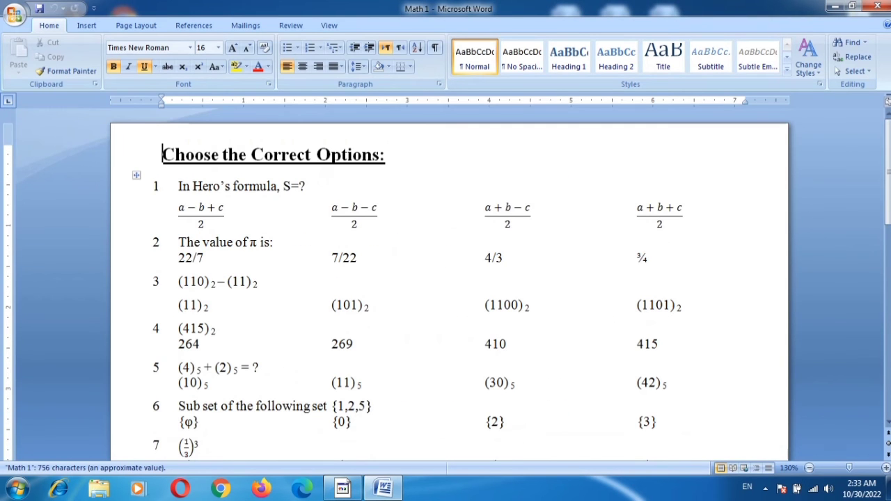
{"action": "left_click", "coordinate": [876, 6]}
{"action": "key", "text": "Left"}
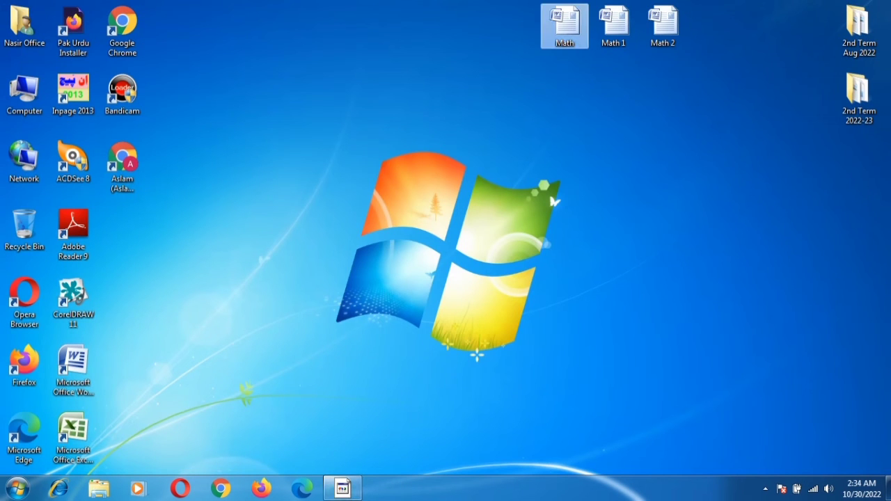
{"action": "key", "text": "Return"}
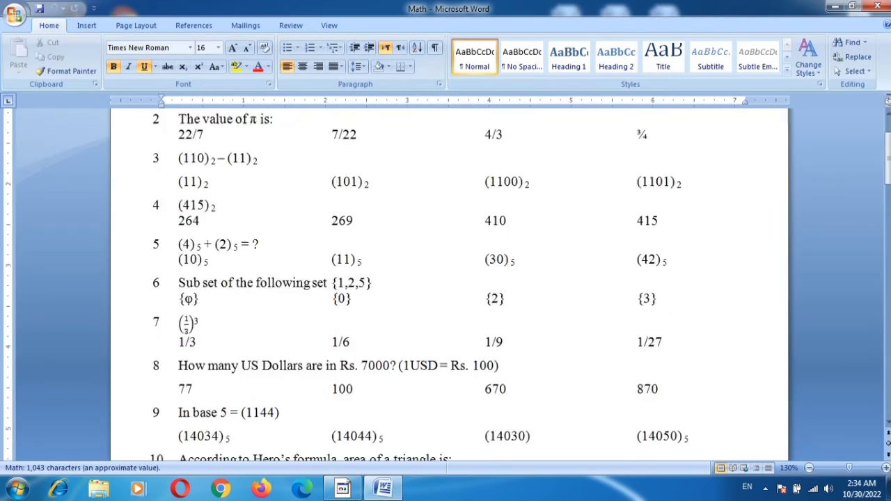
{"action": "key", "text": "Page_Down"}
{"action": "key", "text": "Page_Down"}
{"action": "key", "text": "Page_Down"}
{"action": "key", "text": "Page_Down"}
{"action": "scroll", "coordinate": [450, 293], "scroll_direction": "up", "scroll_amount": 1}
{"action": "scroll", "coordinate": [450, 292], "scroll_direction": "up", "scroll_amount": 2}
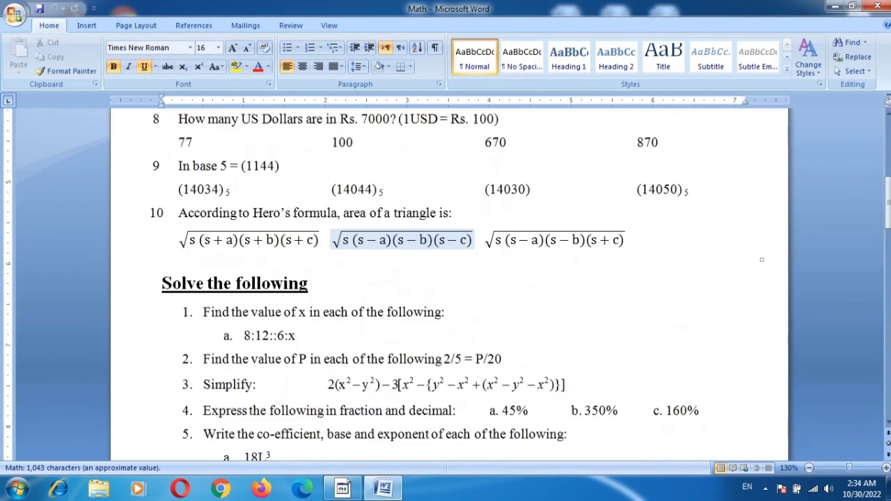
{"action": "scroll", "coordinate": [449, 293], "scroll_direction": "up", "scroll_amount": 5}
{"action": "scroll", "coordinate": [449, 292], "scroll_direction": "up", "scroll_amount": 3}
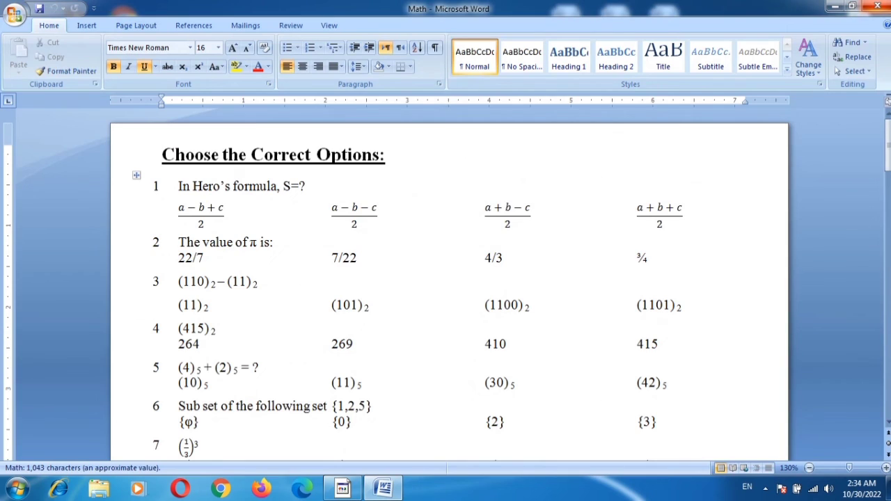
{"action": "left_click", "coordinate": [877, 6]}
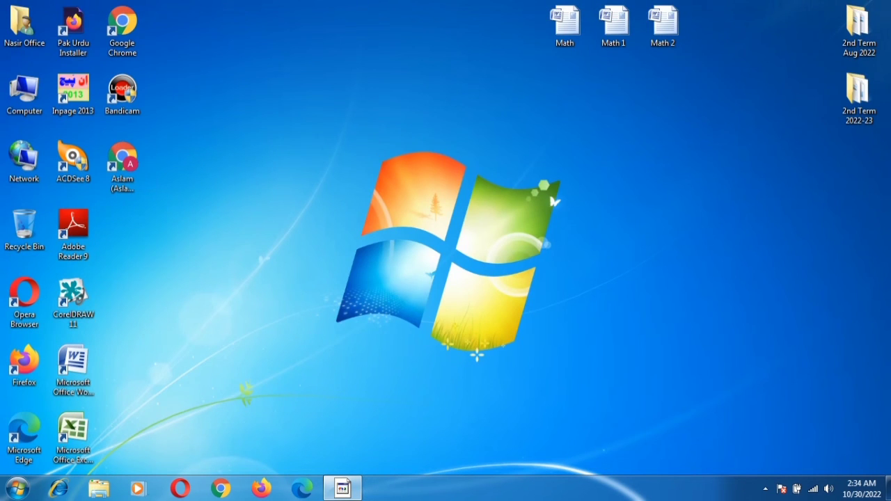